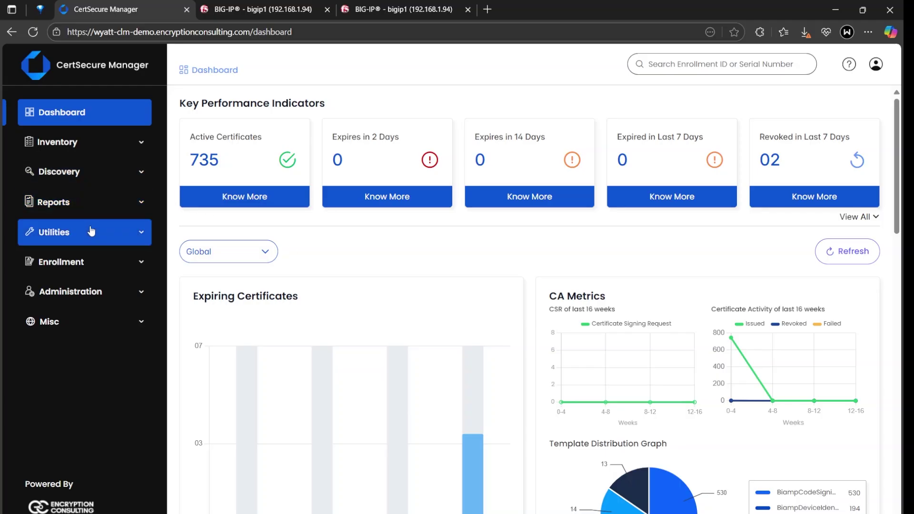
Start generating a new certificate from the enrollment options with Let's Encrypt Public CA as the certificate authority.
click(74, 261)
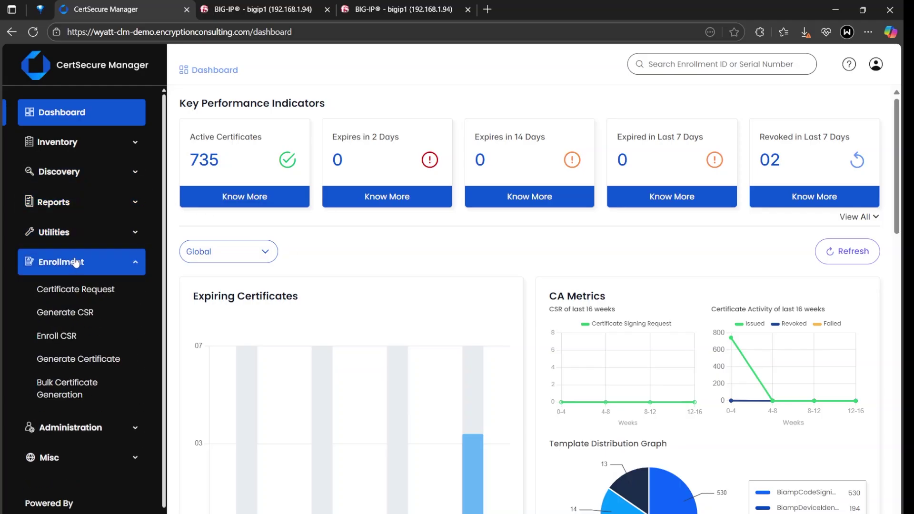
click(79, 358)
click(300, 215)
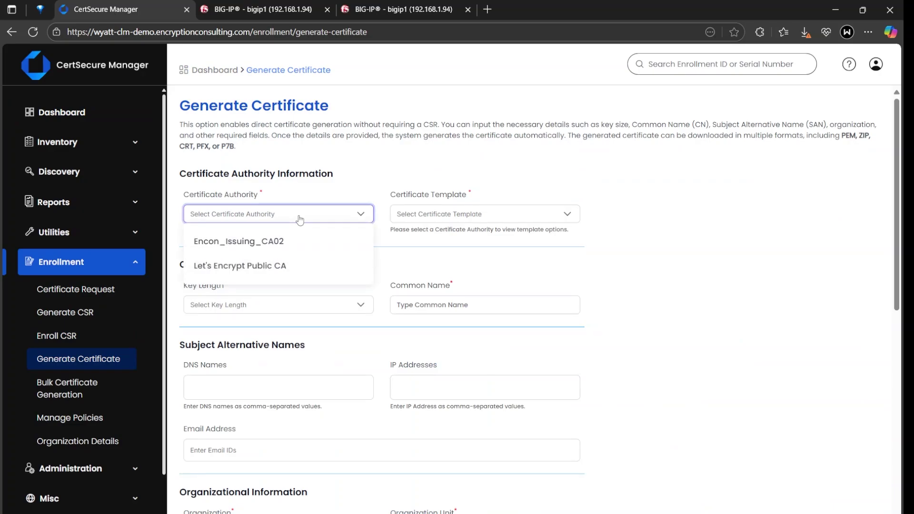
click(258, 267)
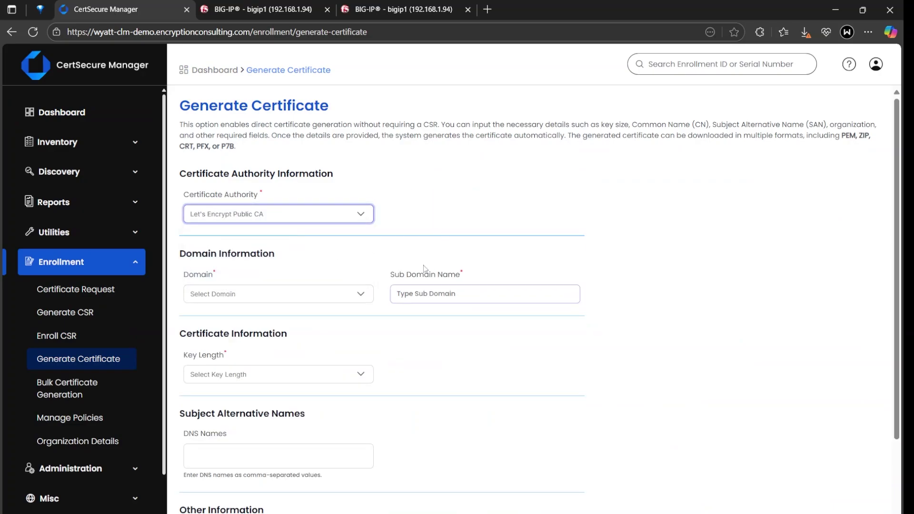
Set the certificate's domain to encryptionconsulting.com and its sub domain name to test1234.
click(249, 292)
click(244, 358)
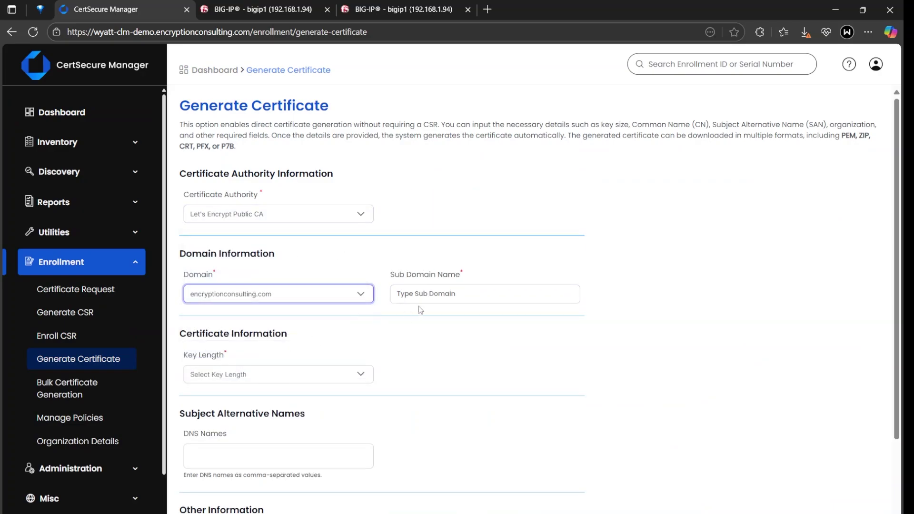
click(440, 295)
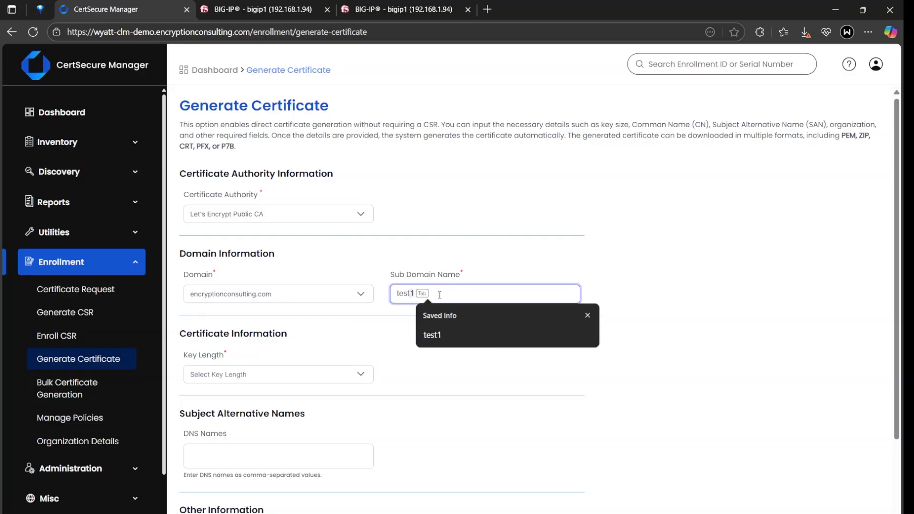
text(234)
click(439, 331)
Set the key length to 2048 Bits and generate the certificate.
scroll(381, 334, down, 2)
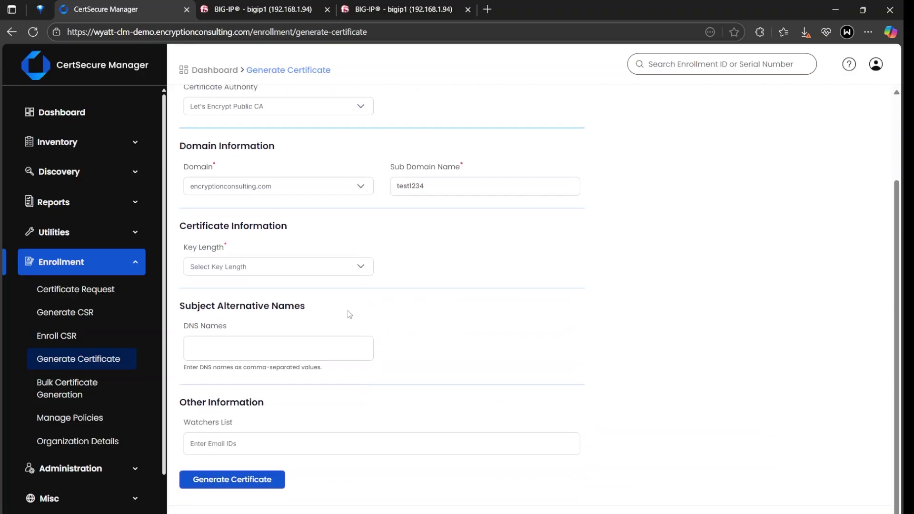
click(285, 267)
scroll(233, 353, down, 1)
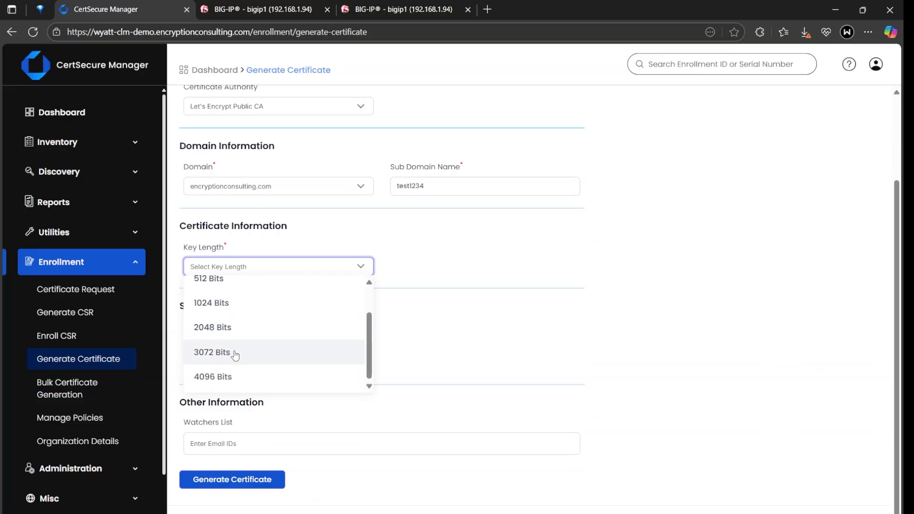
click(225, 329)
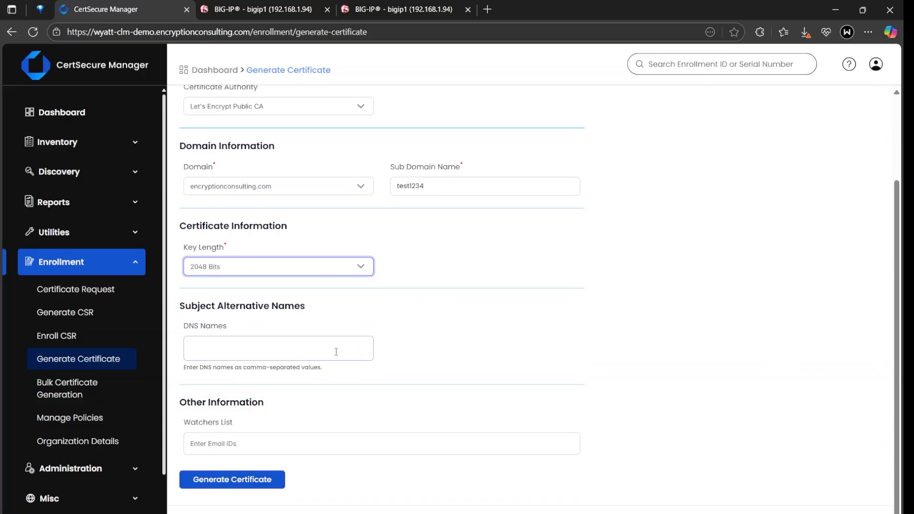
click(225, 480)
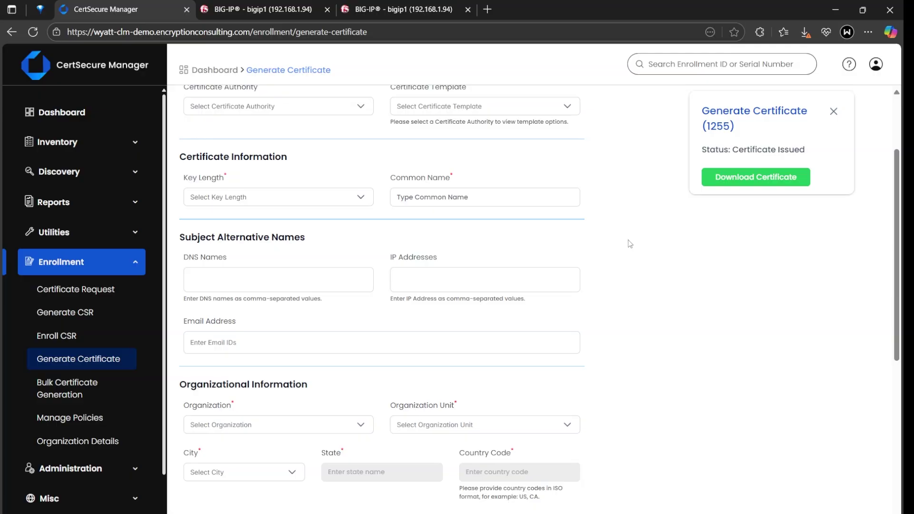
Download the issued certificate in Cert (.cer) format and keep the downloaded file.
click(732, 183)
click(478, 355)
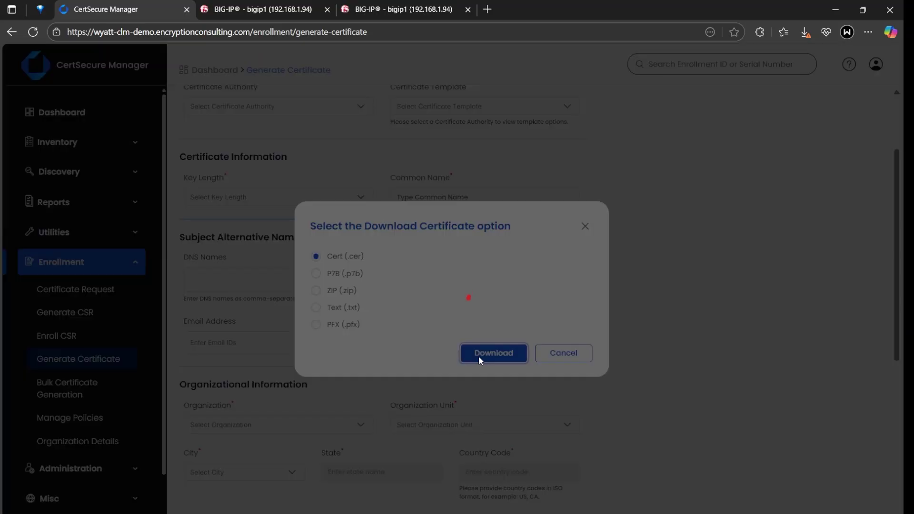
click(643, 102)
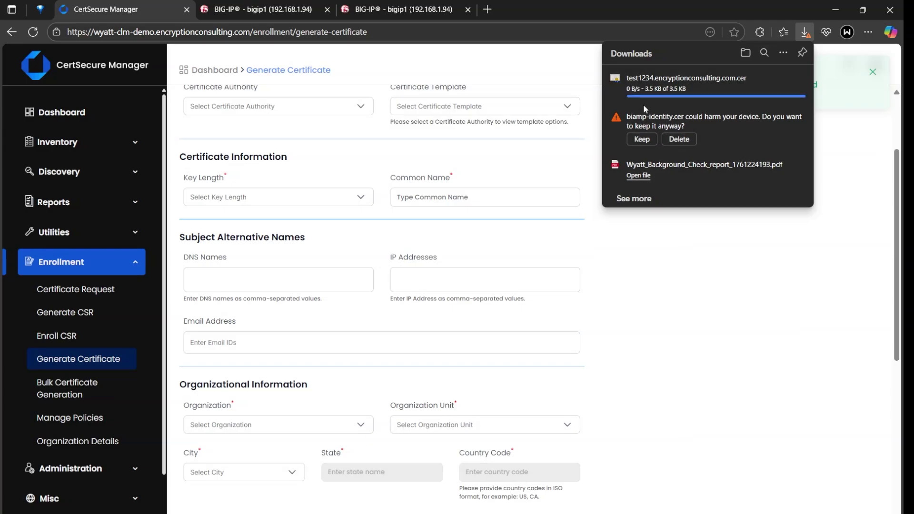
Open the downloaded test1234.encryptionconsulting.com.cer file, examine its certification path, and close the certificate and the downloads list.
click(647, 89)
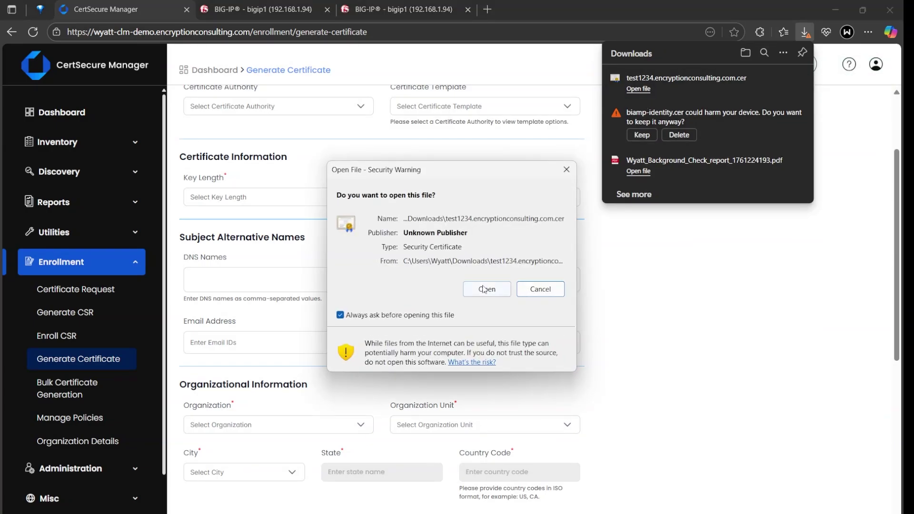
click(485, 288)
click(109, 40)
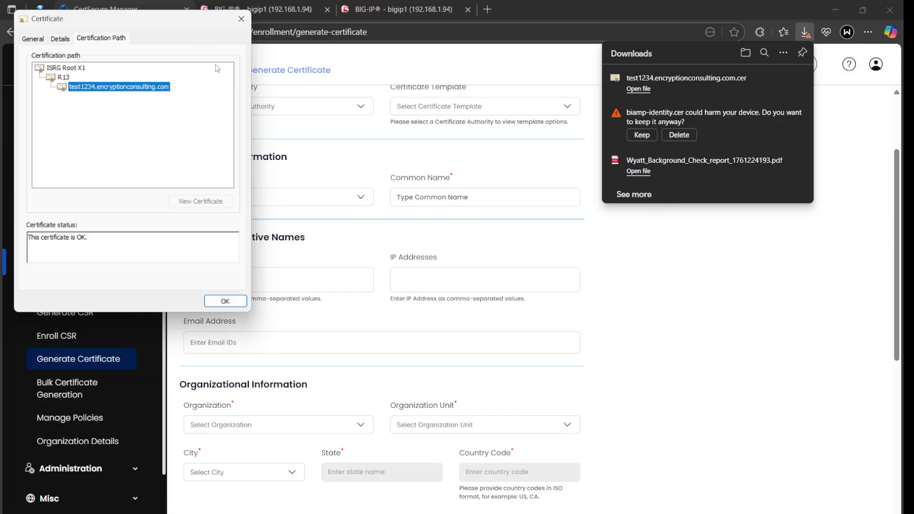
click(224, 301)
click(685, 314)
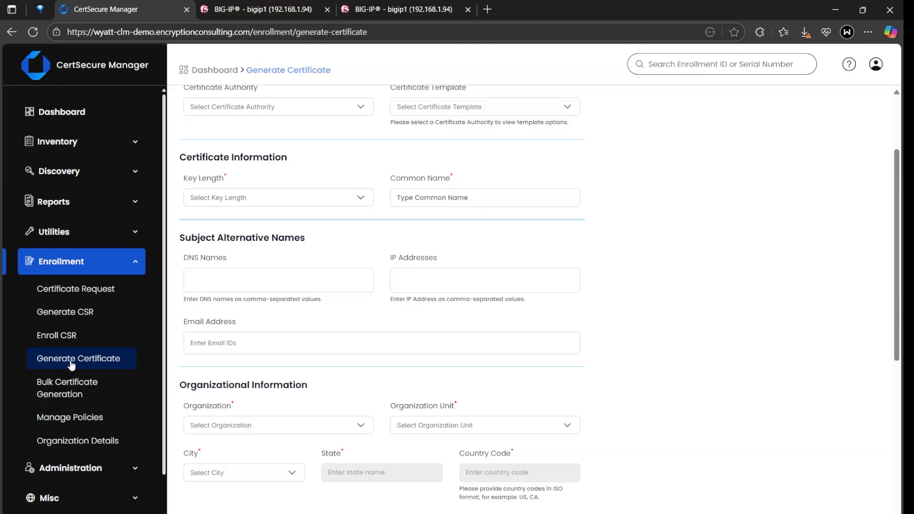
Open the renewal agents list and review the certificate actions available for the F5 agent.
click(82, 260)
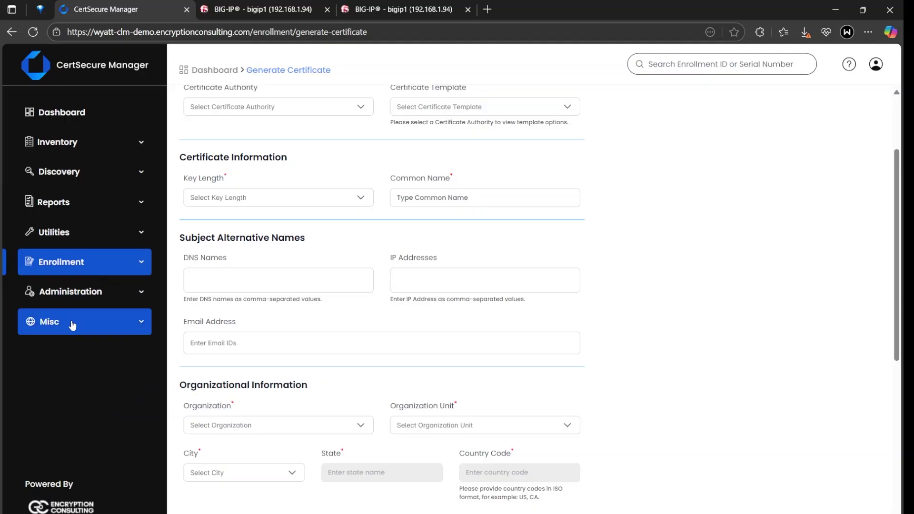
click(79, 236)
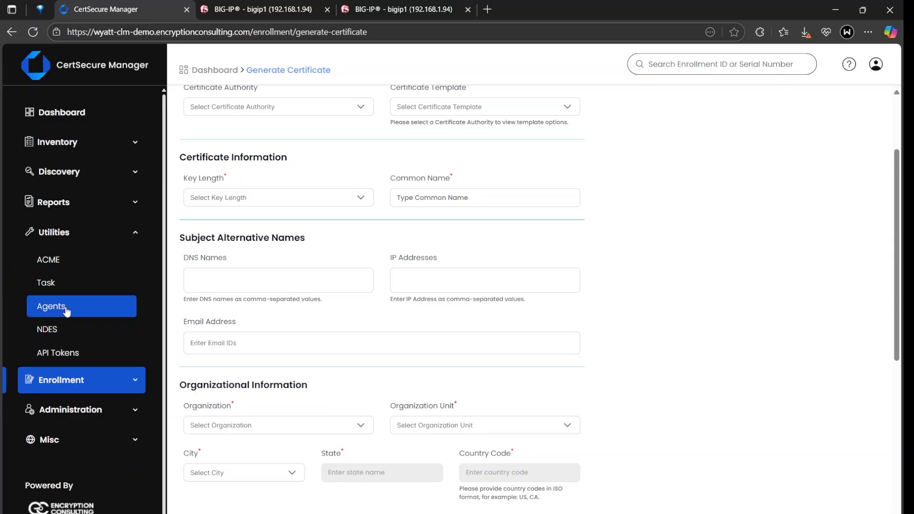
click(67, 309)
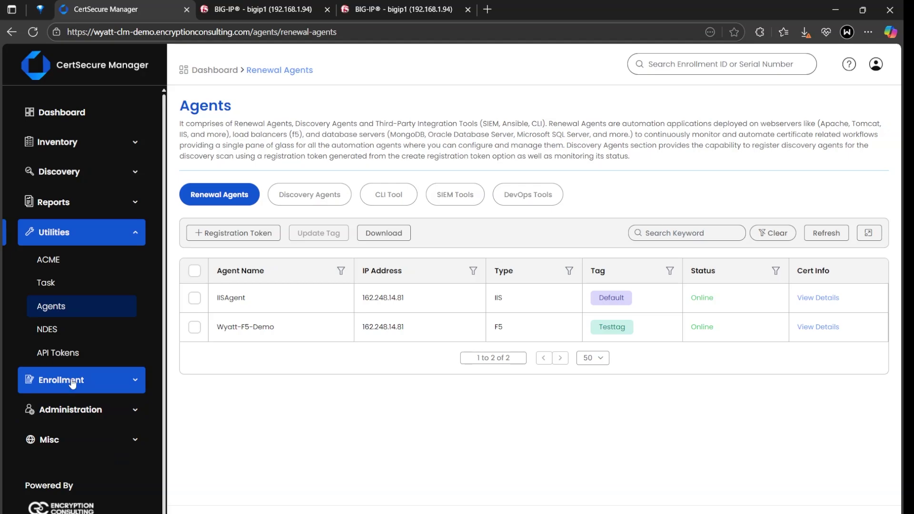
right_click(288, 325)
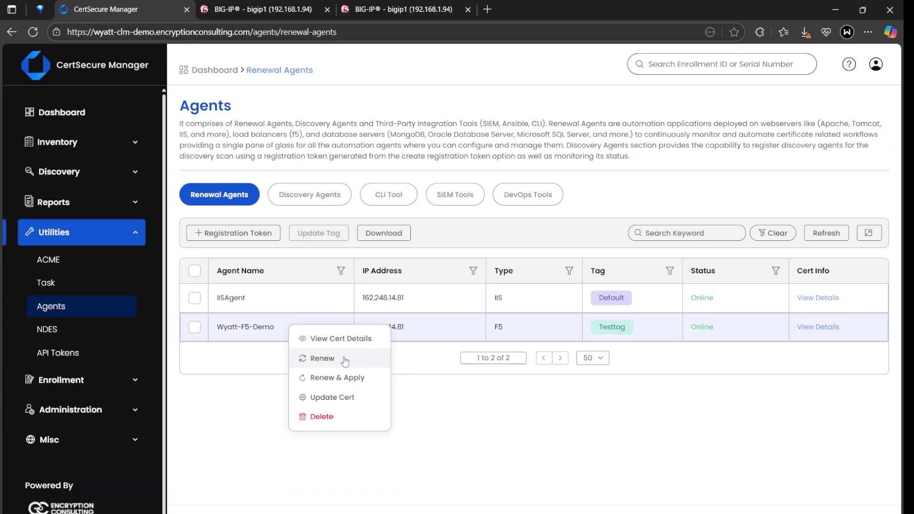
click(253, 364)
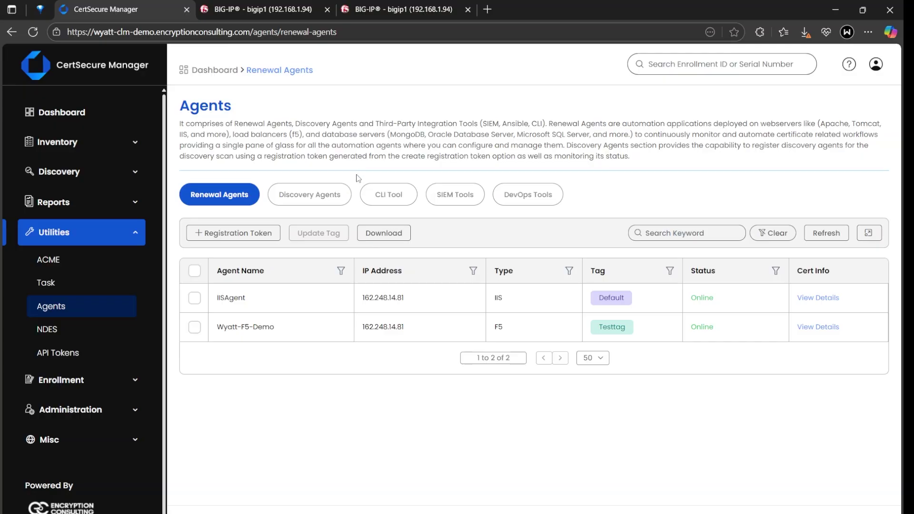
Switch to the F5 BIG-IP pages and examine the TestProfile client SSL profile and the SSL certificate list.
click(284, 11)
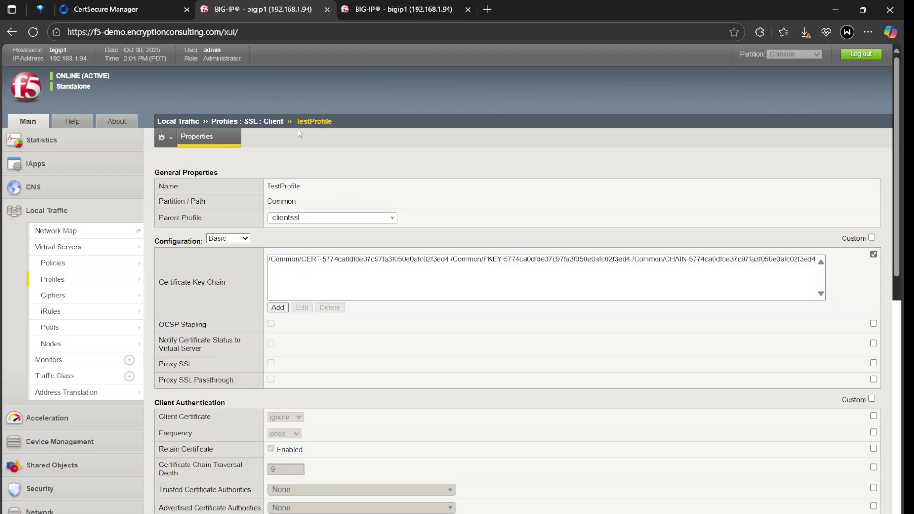
click(383, 8)
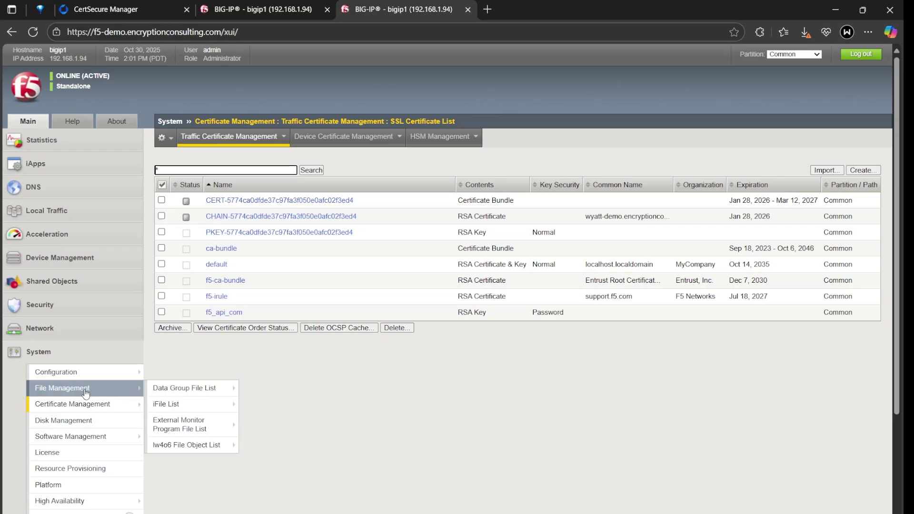
mouse_move(116, 405)
mouse_move(185, 408)
mouse_move(281, 412)
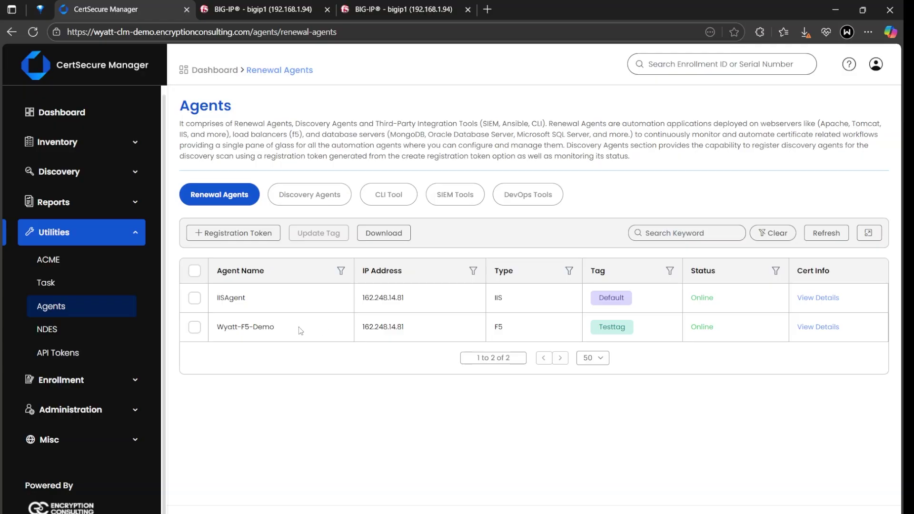
In CertSecure Manager, update the F5 agent's certificate settings by adding a second e-mail address to the watchers list, and save.
right_click(304, 327)
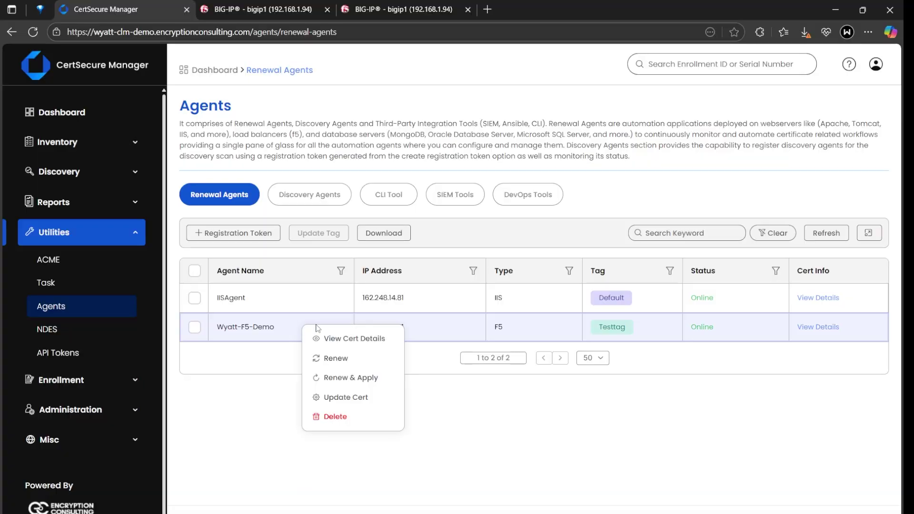
click(350, 398)
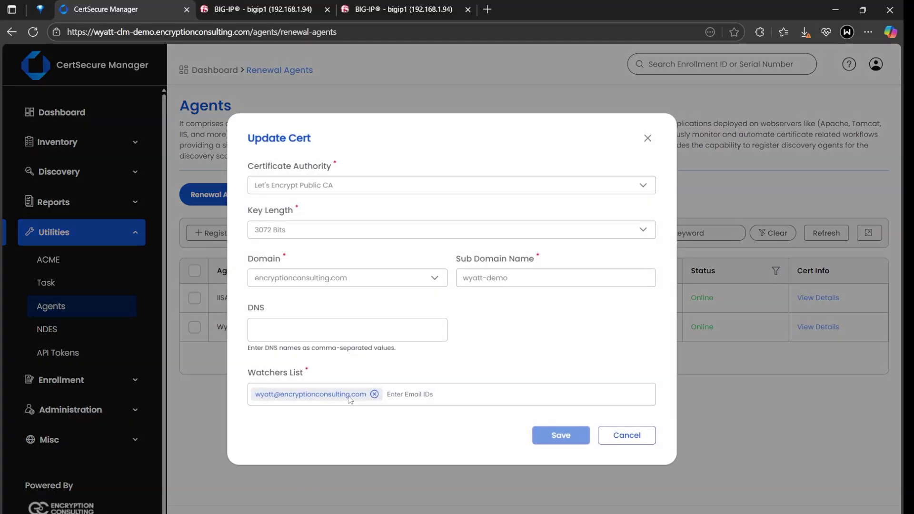
click(425, 394)
text(manimit)
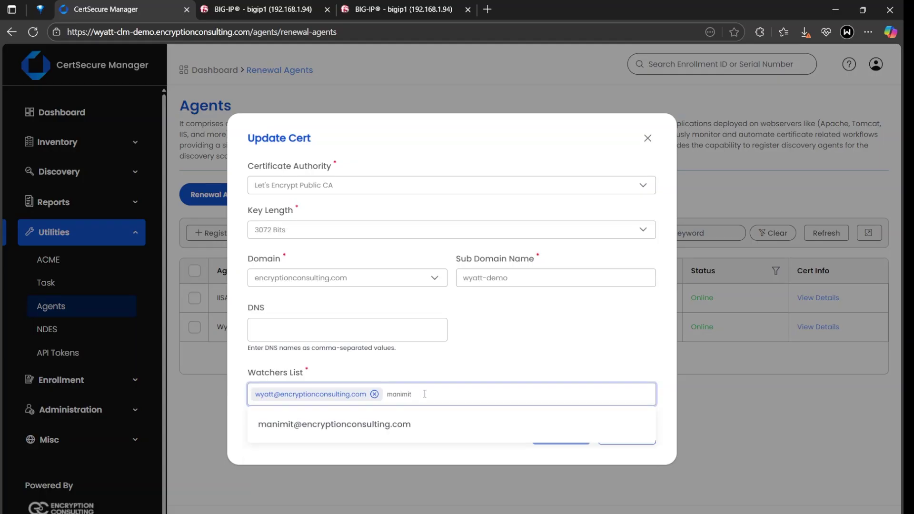
click(367, 424)
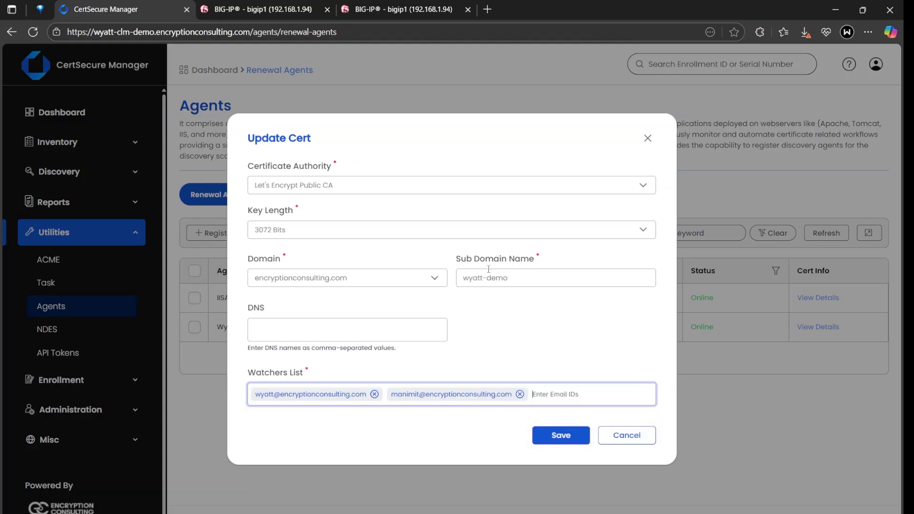
click(559, 436)
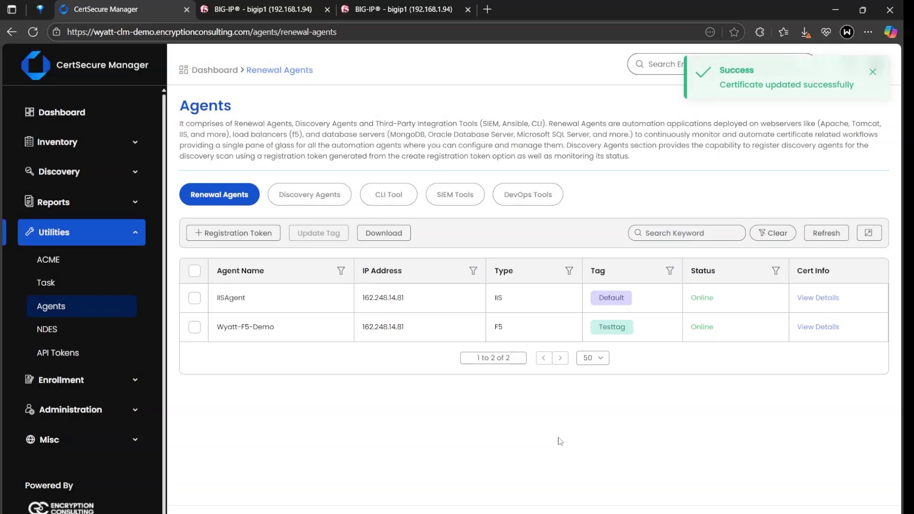
View the F5 agent's certificate details, check the watchers entry, and close the details.
right_click(310, 326)
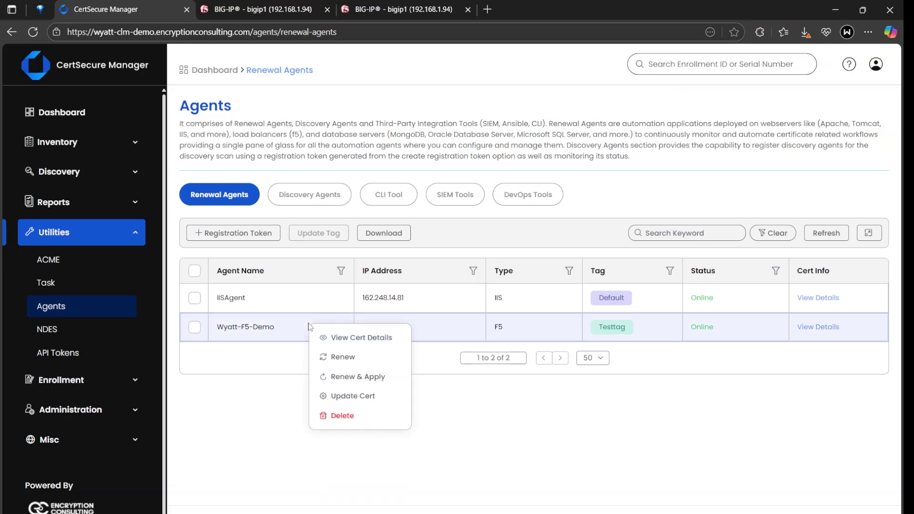
click(359, 337)
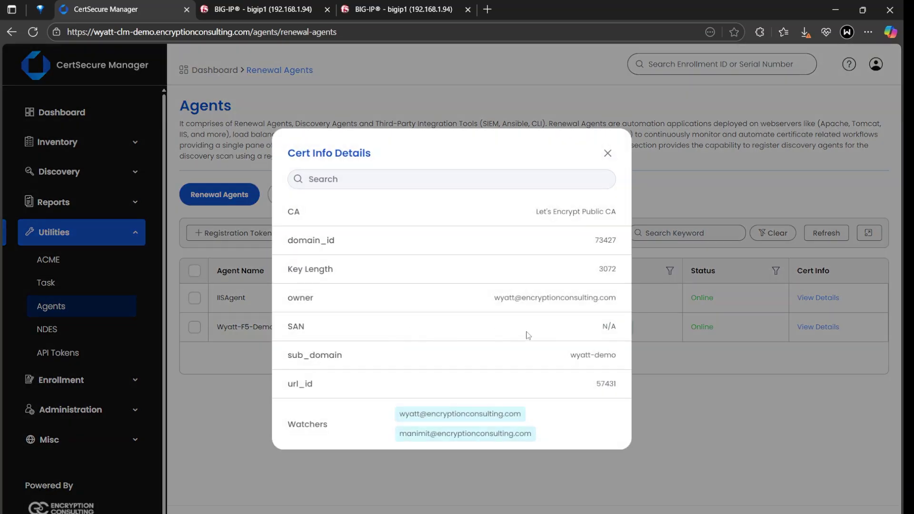
drag(402, 434, 532, 434)
click(607, 153)
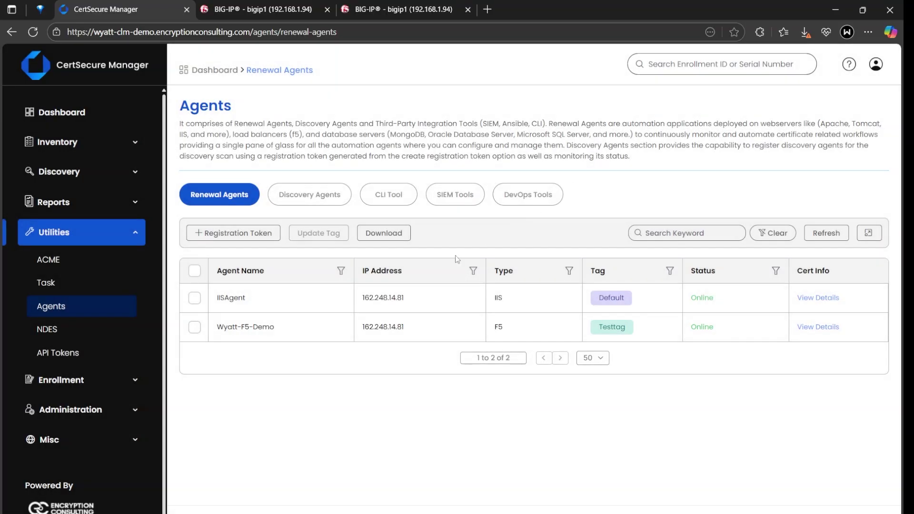
Renew and apply the F5 agent's certificate, and open the task list to follow the renewal task.
right_click(312, 326)
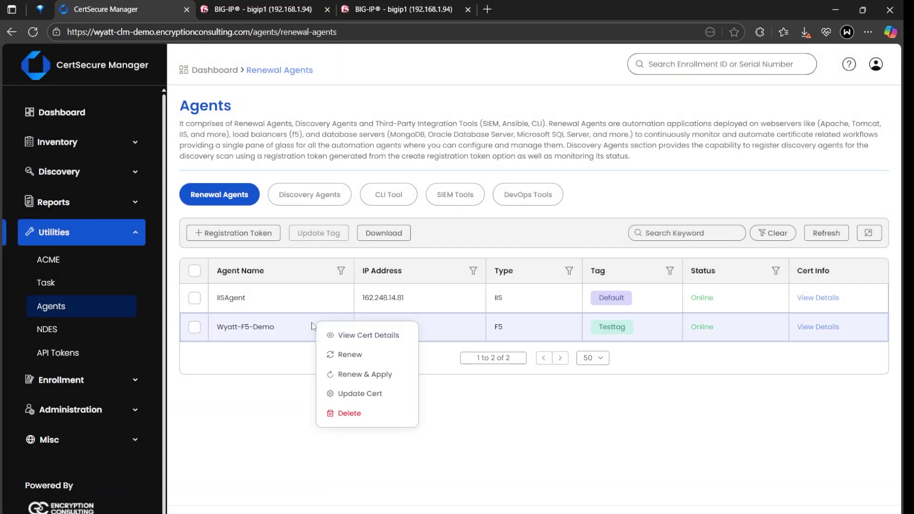
click(366, 376)
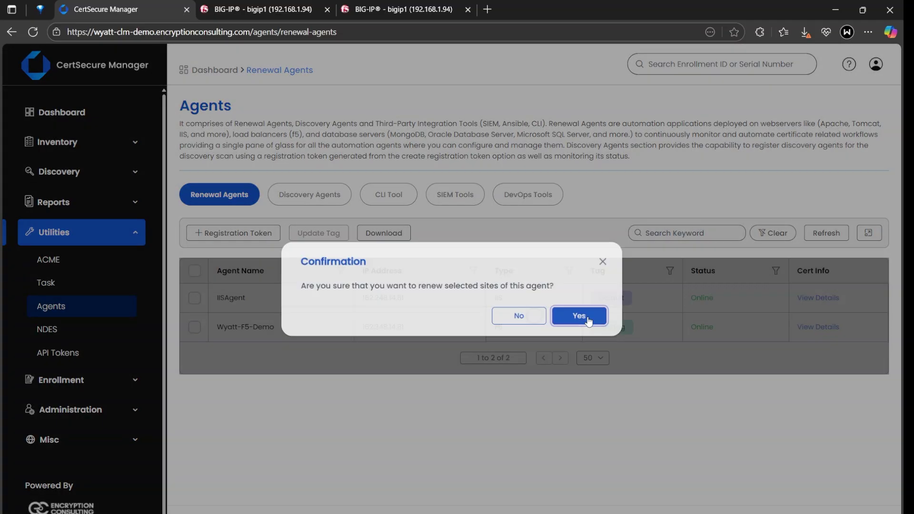
click(585, 316)
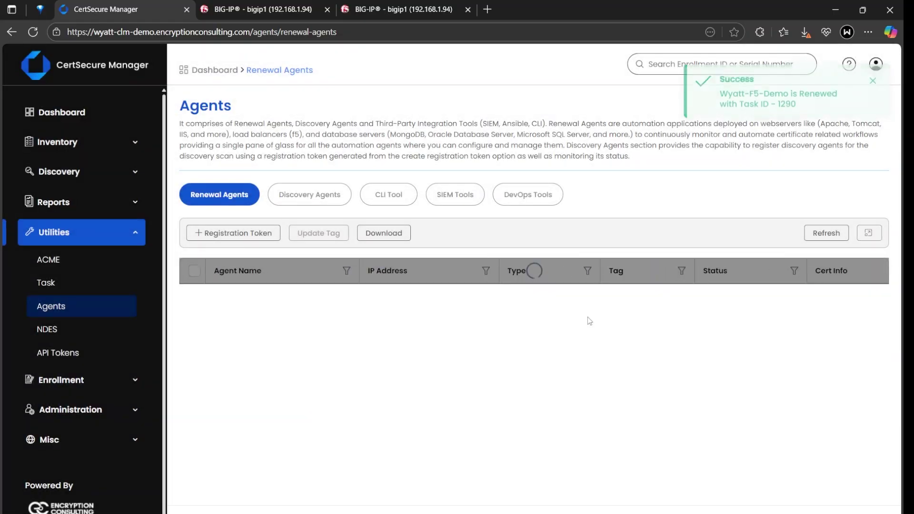
click(87, 284)
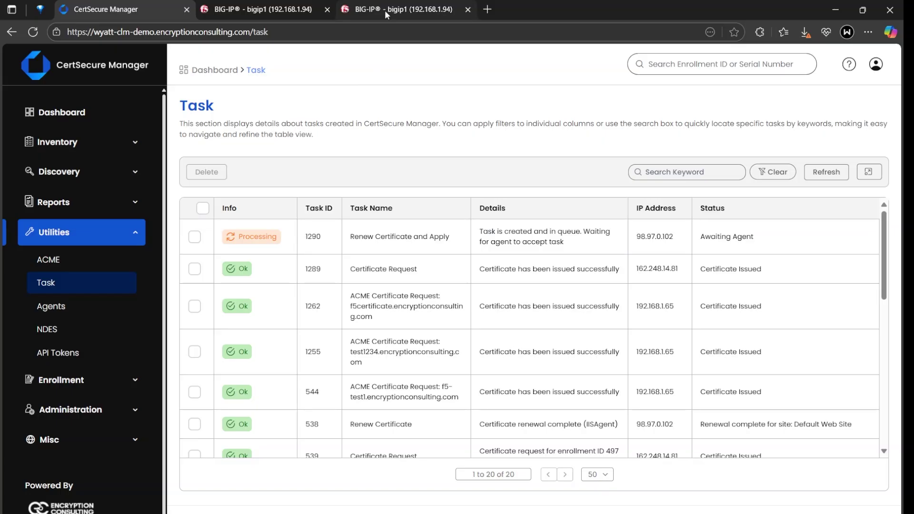
mouse_move(385, 10)
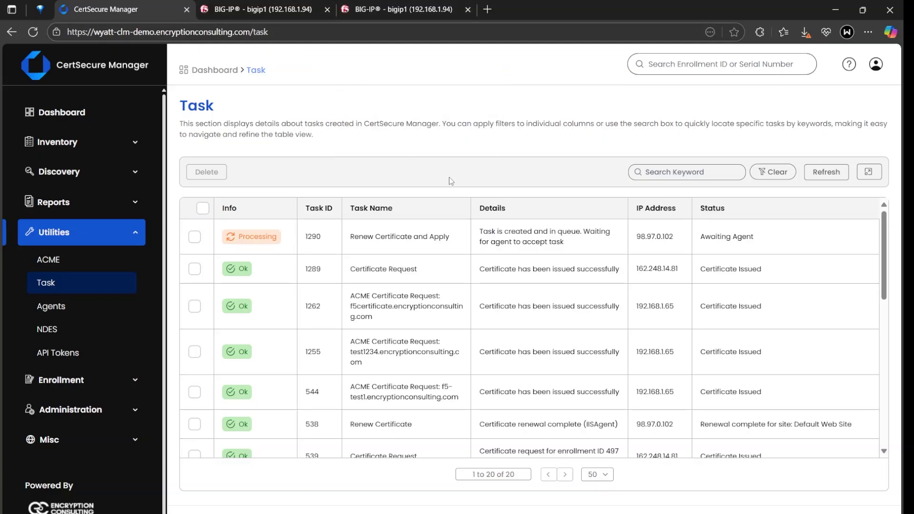
Refresh the task list to check the status of the F5 certificate's renew-and-apply task.
click(839, 176)
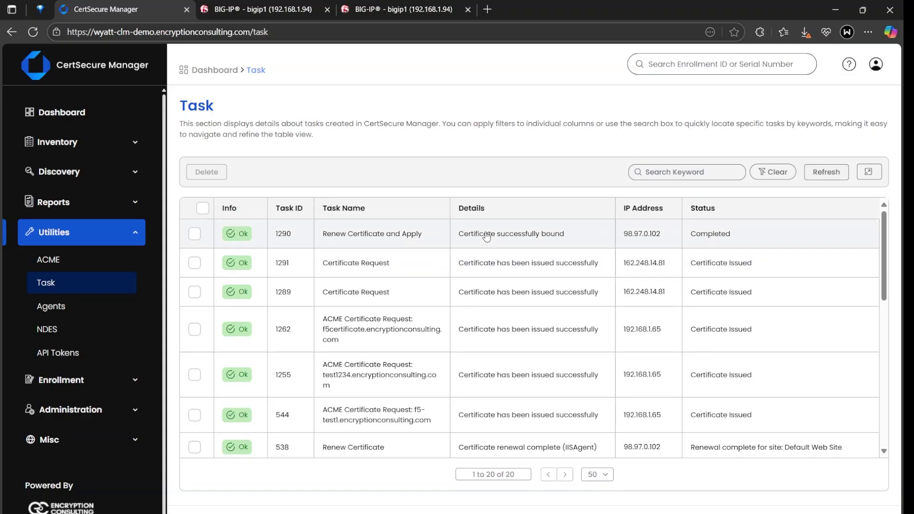
Switch to the F5 BIG-IP pages, update the SSL certificate list, and reload the TestProfile client SSL profile to check its certificate key chain.
click(383, 10)
click(310, 171)
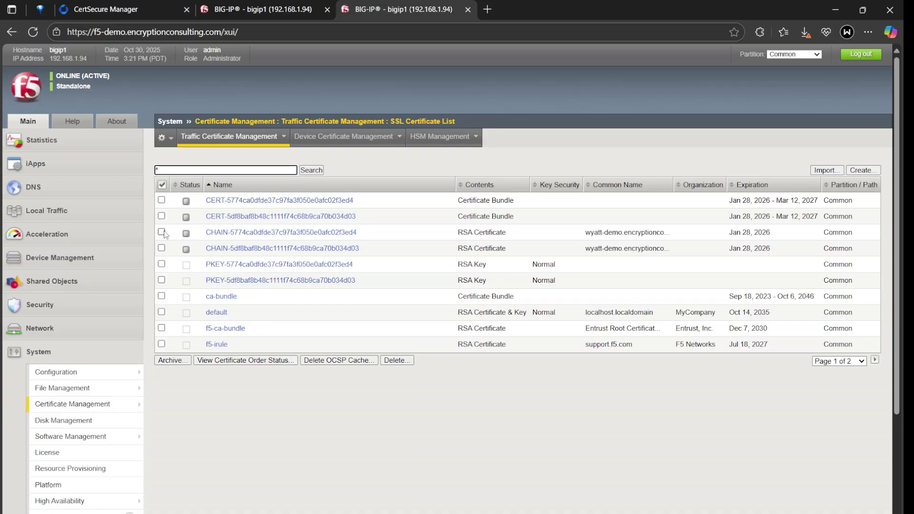
click(281, 10)
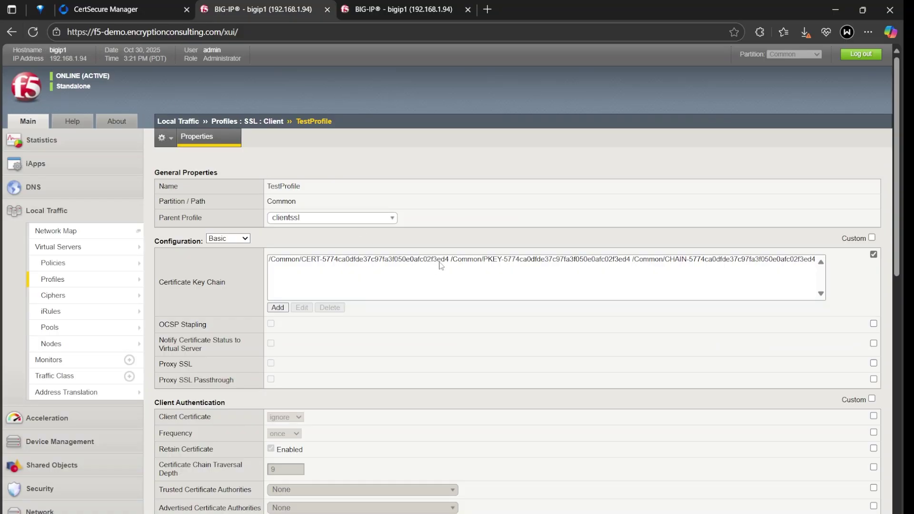
click(32, 33)
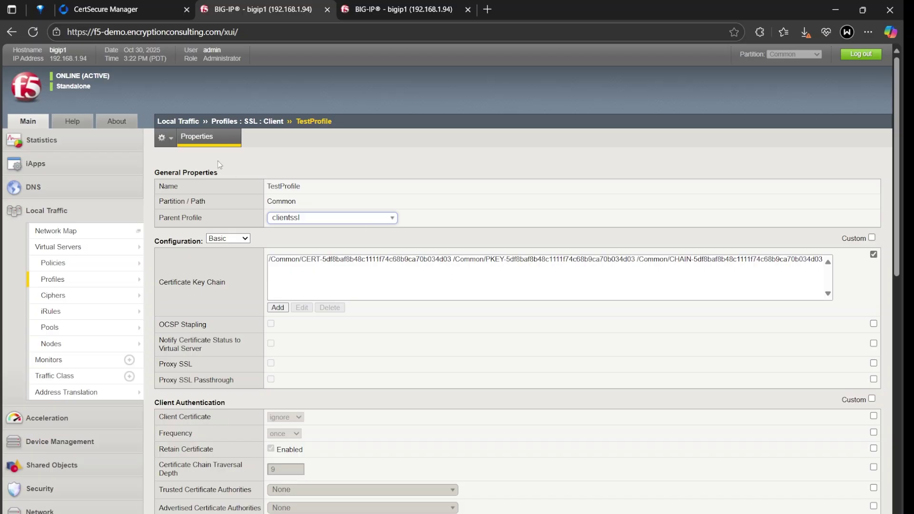
Switch back to CertSecure Manager and open the list of renewal agents.
click(127, 12)
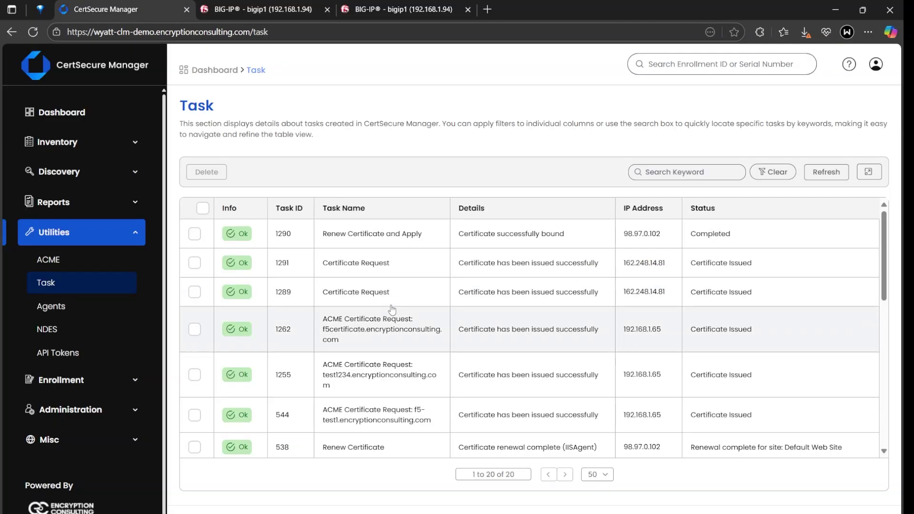
click(98, 307)
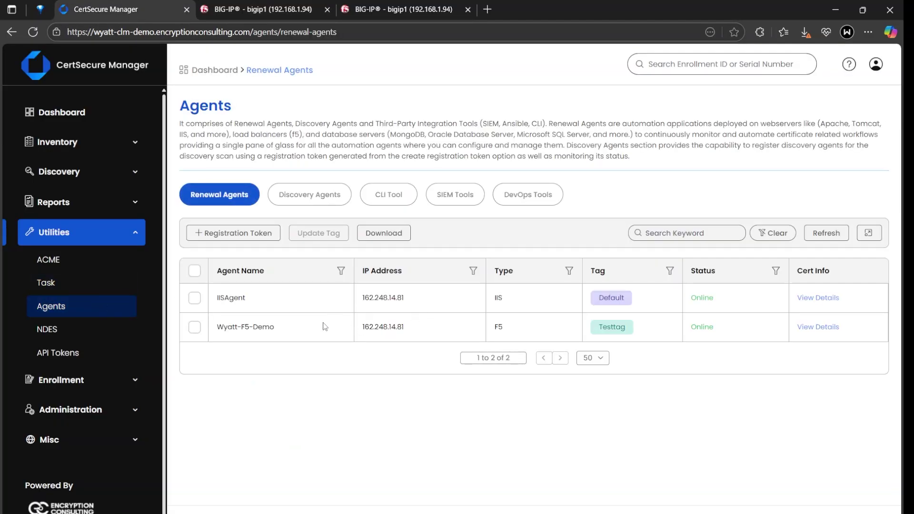